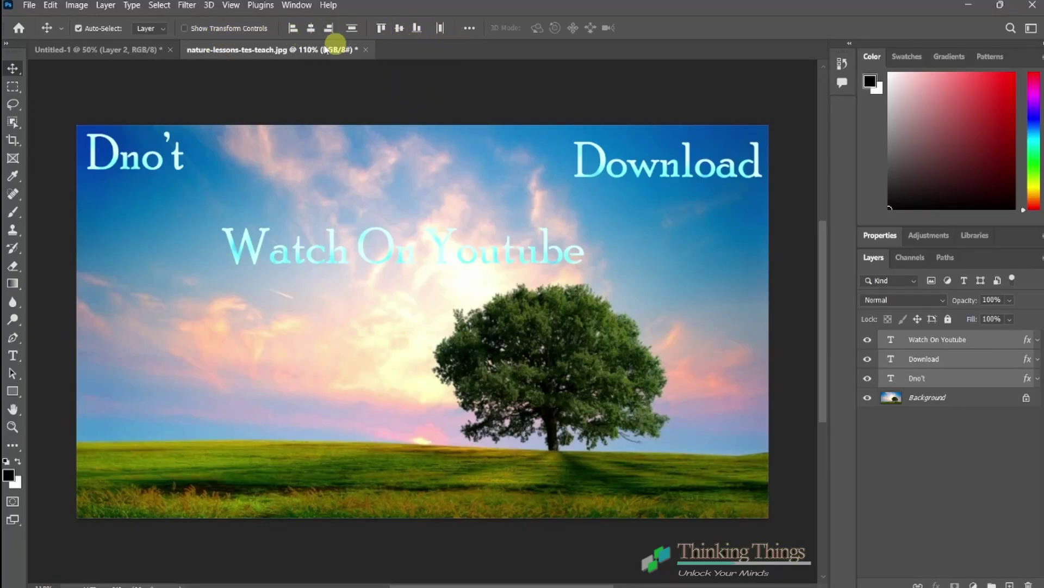
- Bring the Untitled-1 document, with its green apple, orange and red apple layers, to the front
{"action": "left_click", "coordinate": [107, 50]}
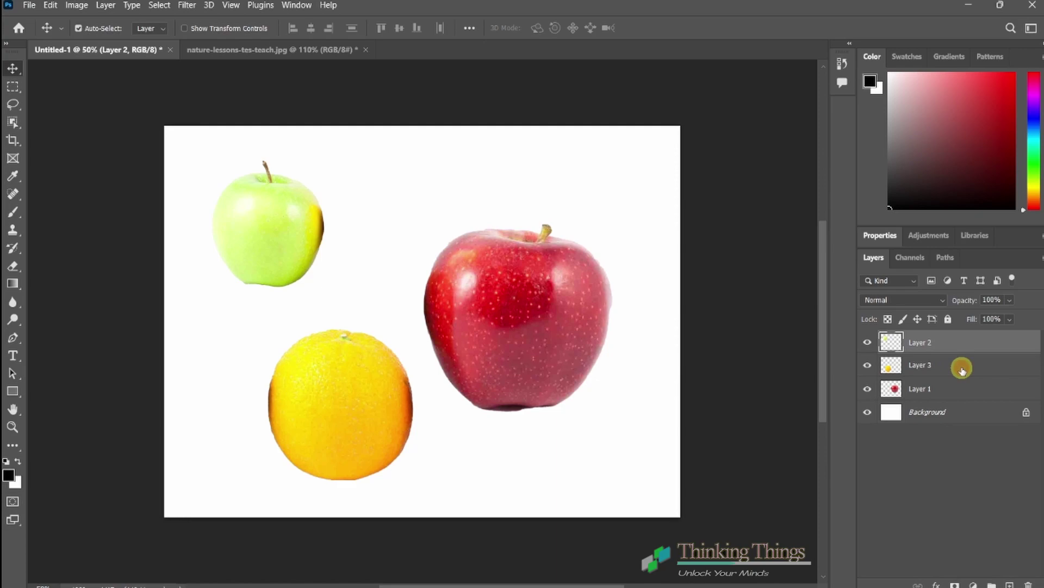
- Add Layer 3 and Layer 1 to the selected Layer 2 in the Layers panel
{"action": "left_click", "coordinate": [952, 370], "text": "shift"}
{"action": "left_click", "coordinate": [952, 391], "text": "shift"}
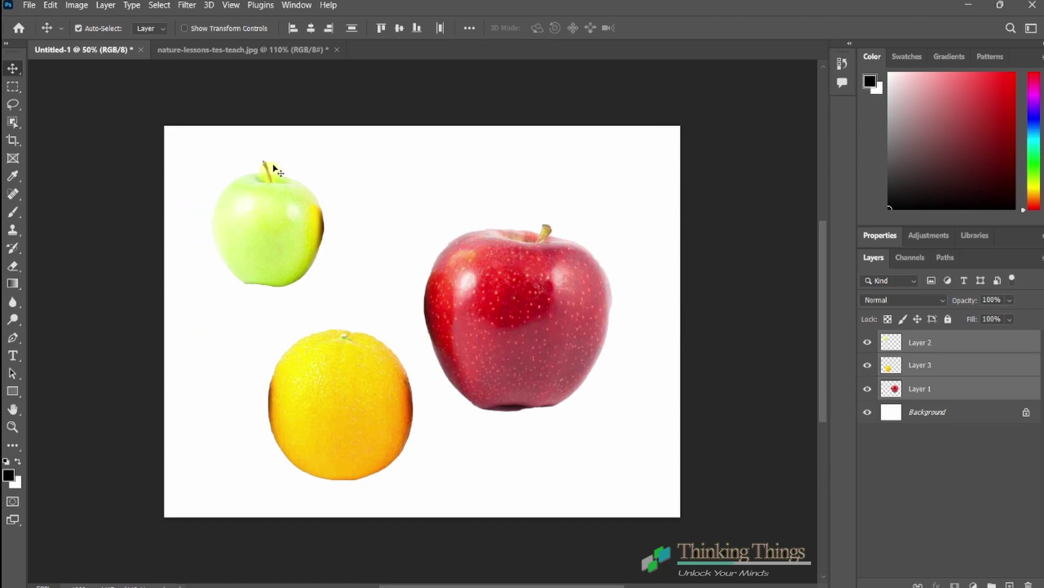
{"action": "left_click", "coordinate": [294, 29]}
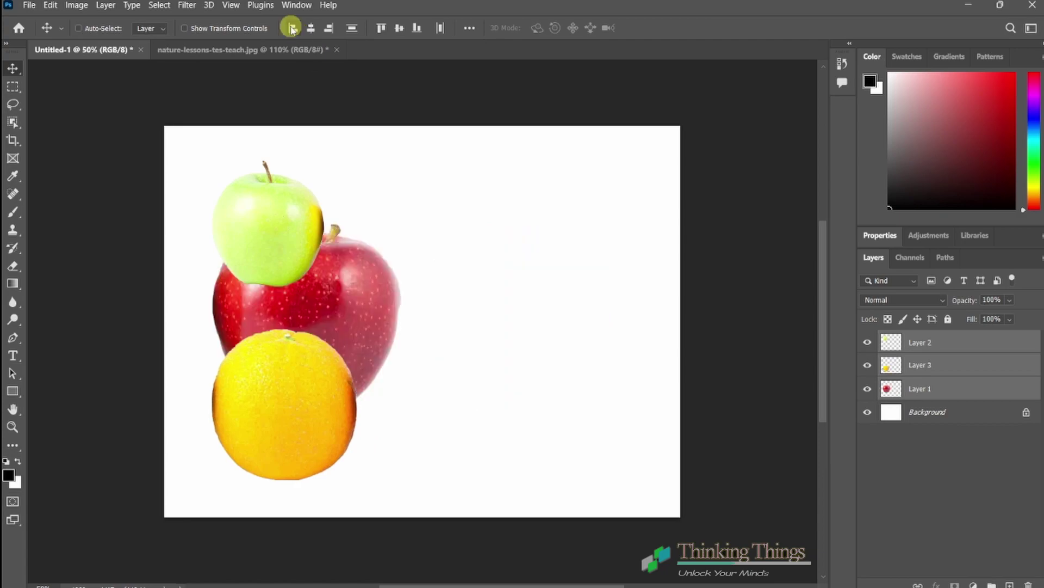
{"action": "key", "text": "ctrl+z"}
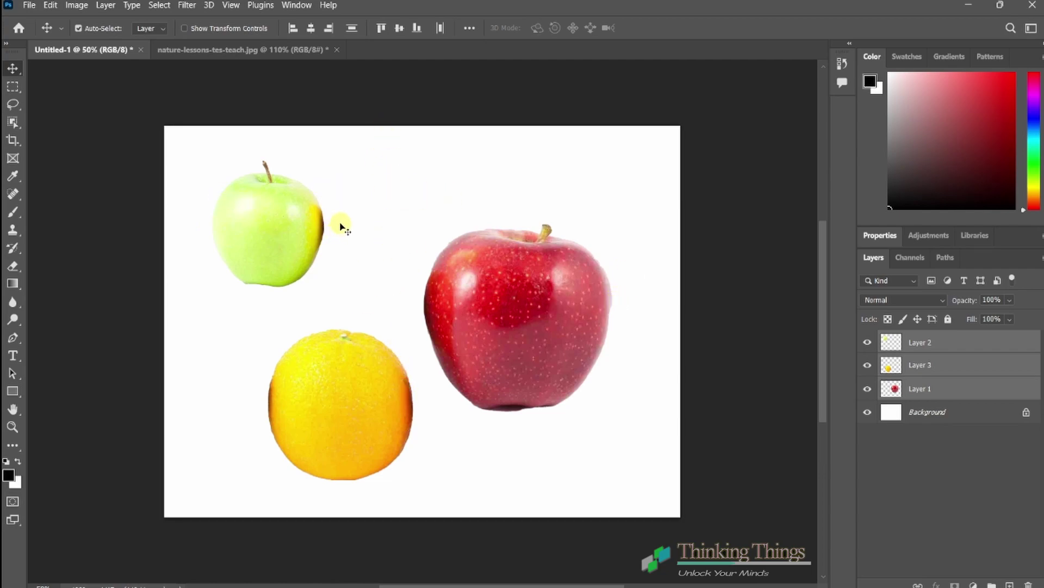
{"action": "left_click", "coordinate": [312, 31]}
{"action": "left_click", "coordinate": [382, 29]}
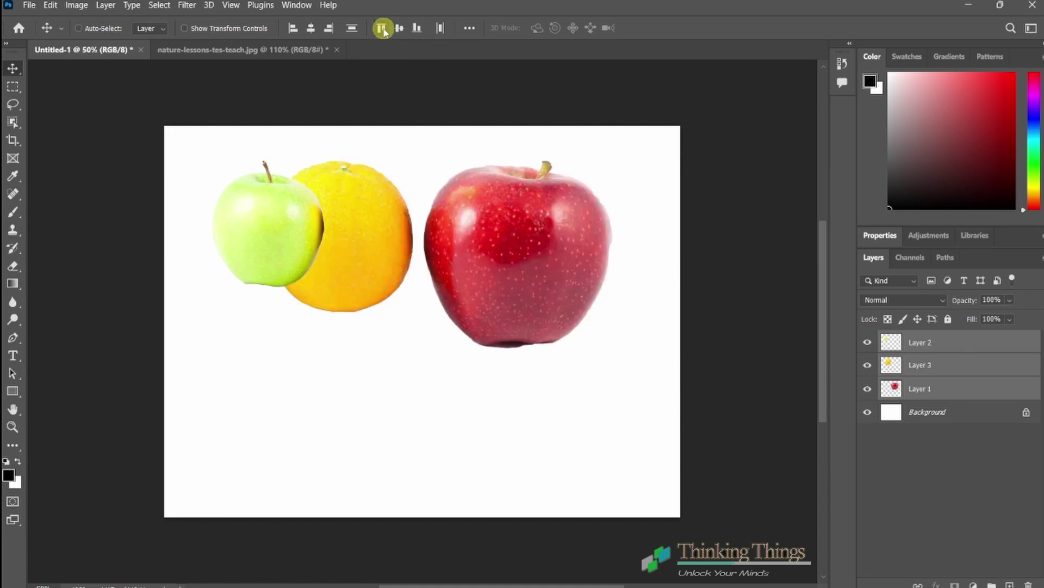
{"action": "key", "text": "ctrl+z"}
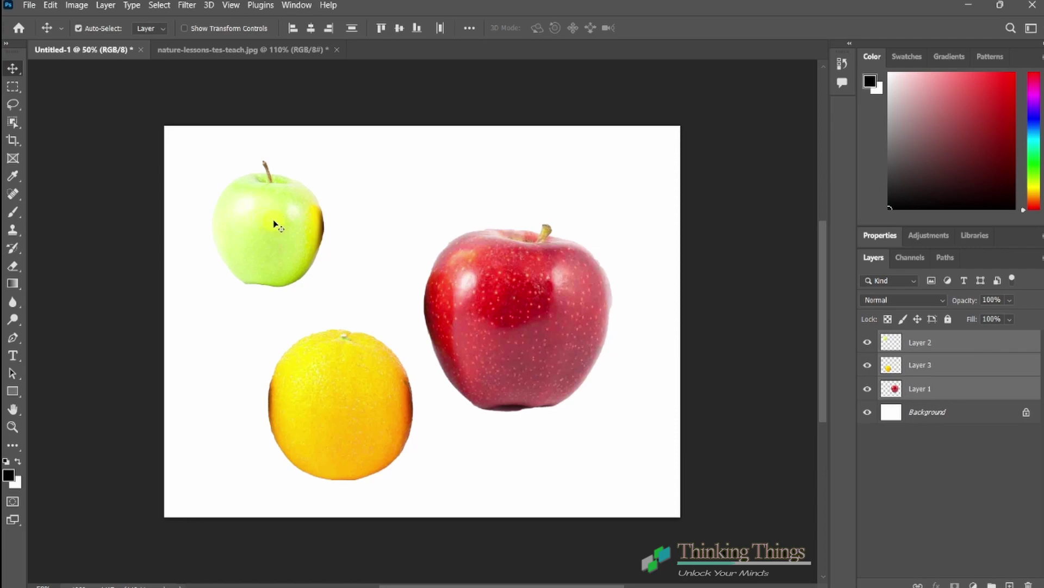
- Turn on Show Transform Controls in the Move tool options bar
{"action": "left_click", "coordinate": [185, 29]}
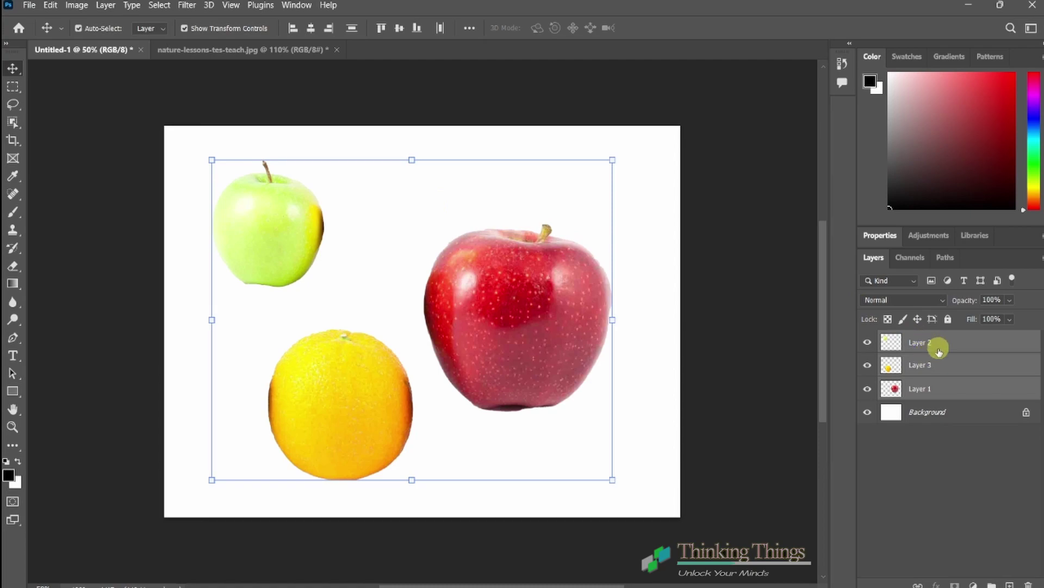
- Select each fruit layer alone, from the Layers panel and the canvas, ending on the red apple's Layer 1
{"action": "left_click", "coordinate": [932, 390]}
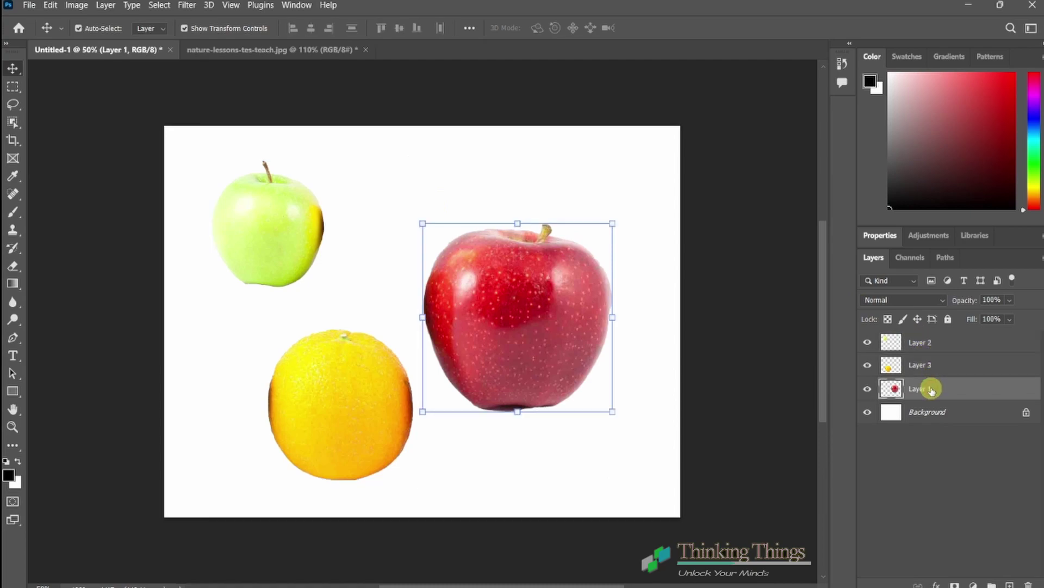
{"action": "left_click", "coordinate": [928, 365]}
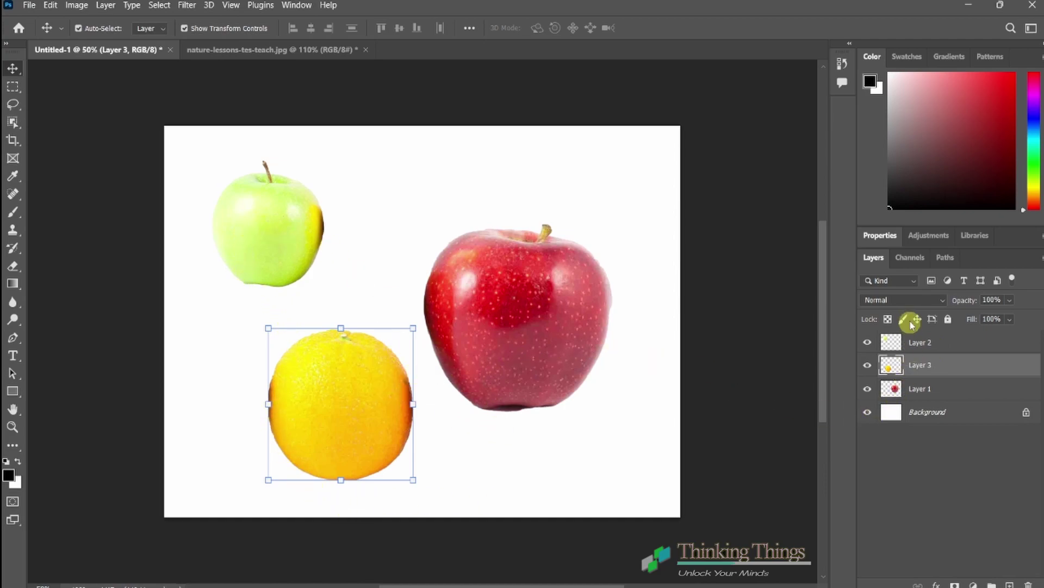
{"action": "left_click", "coordinate": [914, 341]}
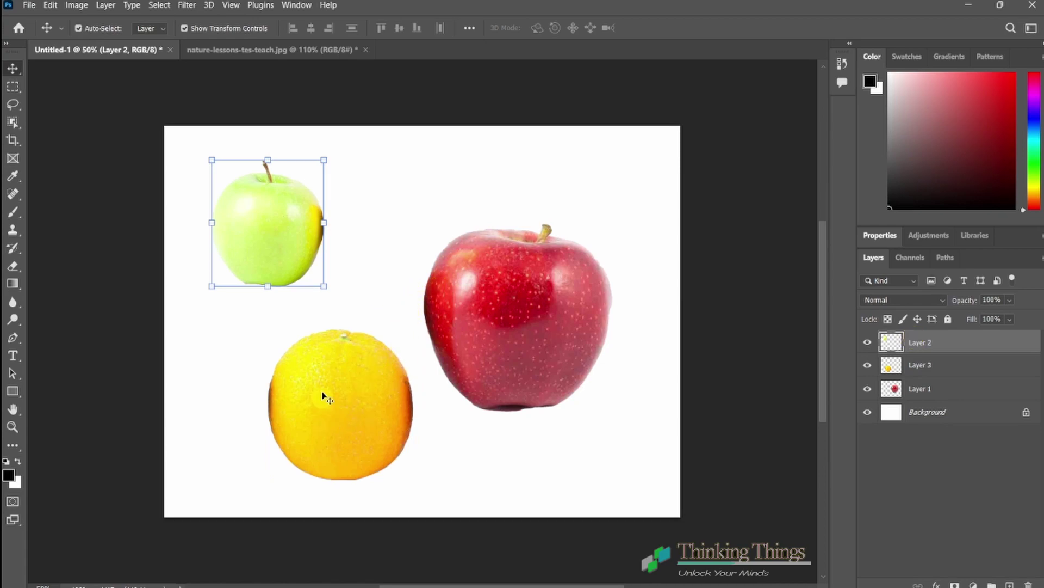
{"action": "left_click", "coordinate": [522, 321]}
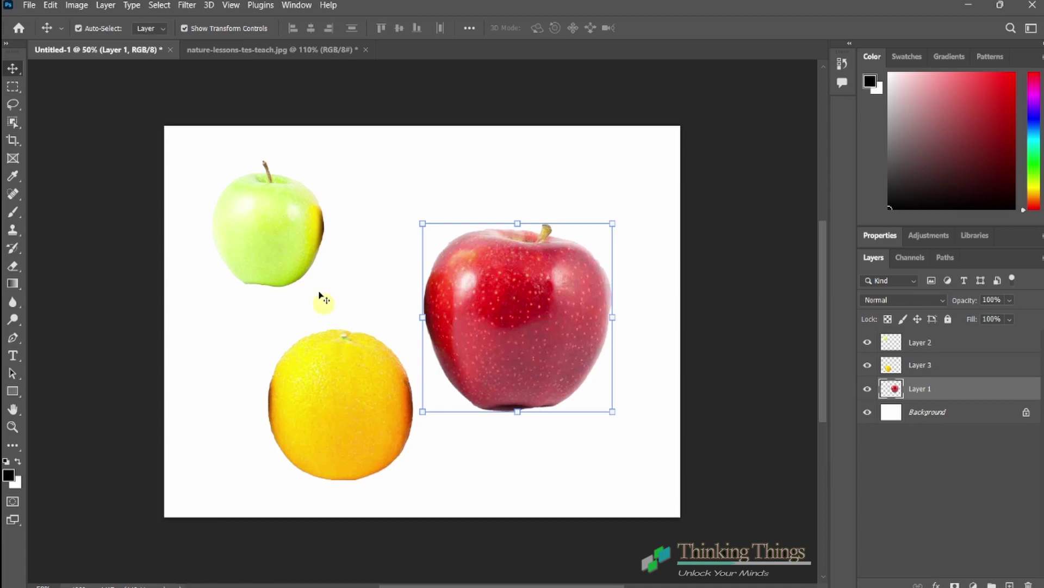
{"action": "left_click", "coordinate": [282, 225]}
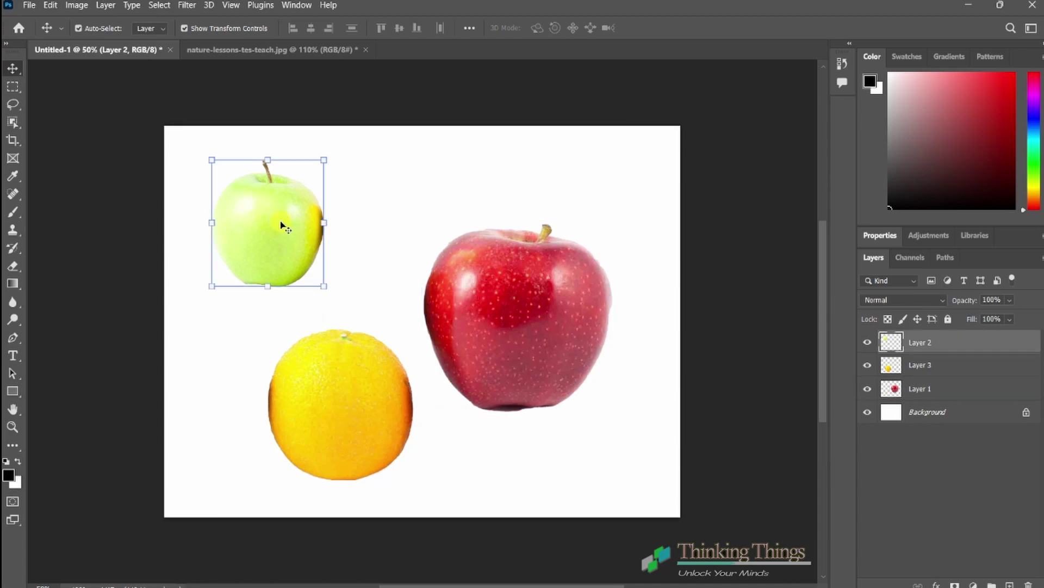
{"action": "left_click", "coordinate": [529, 324]}
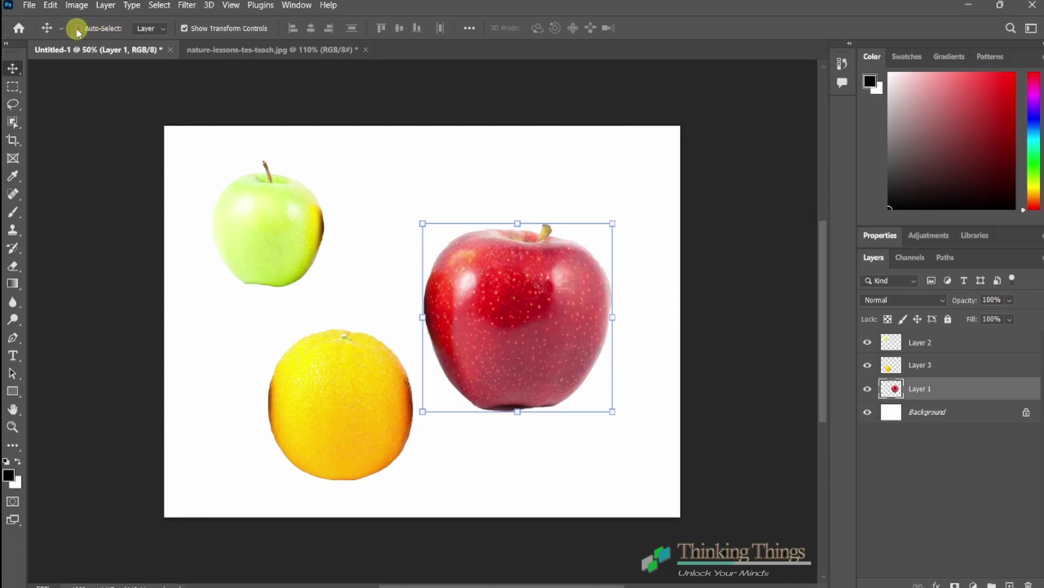
- Turn off Auto-Select, click around the fruits, and show spacing measurements around the red apple
{"action": "left_click", "coordinate": [578, 344]}
{"action": "left_click", "coordinate": [274, 215]}
{"action": "left_click", "coordinate": [336, 395]}
{"action": "left_click", "coordinate": [284, 222]}
{"action": "left_click", "coordinate": [438, 320]}
{"action": "left_click", "coordinate": [332, 422]}
{"action": "left_click", "coordinate": [397, 197], "text": "ctrl"}
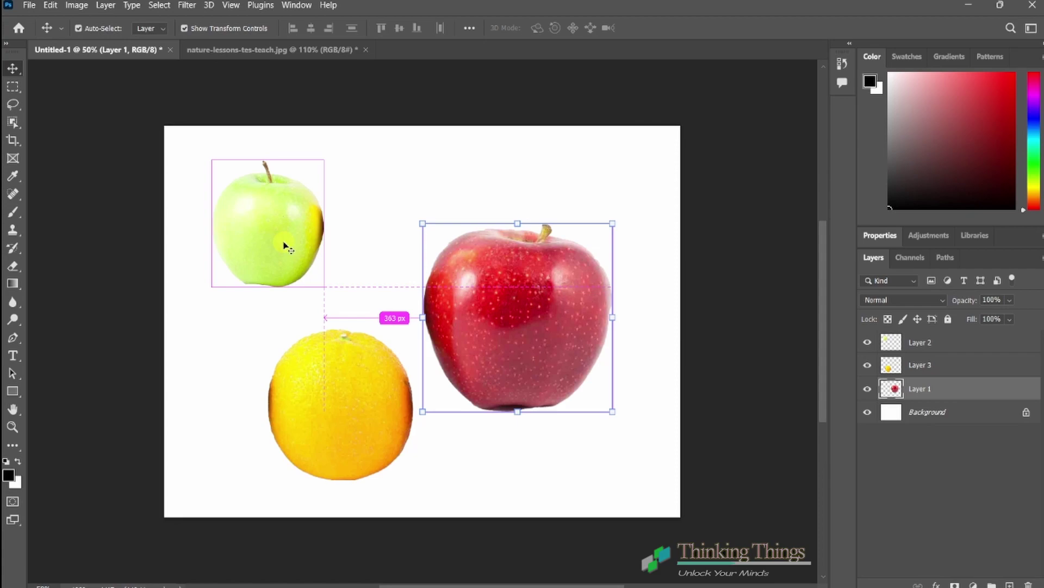
- Pick the green apple, orange, red apple, then green apple, showing its distances to the canvas edges
{"action": "left_click", "coordinate": [244, 219]}
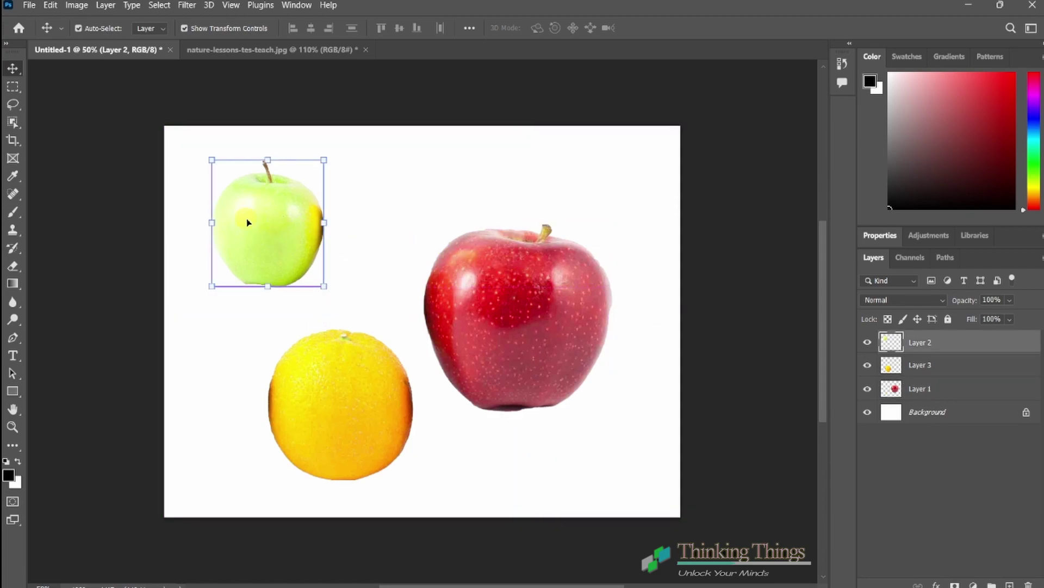
{"action": "left_click", "coordinate": [339, 379]}
{"action": "left_click", "coordinate": [492, 291]}
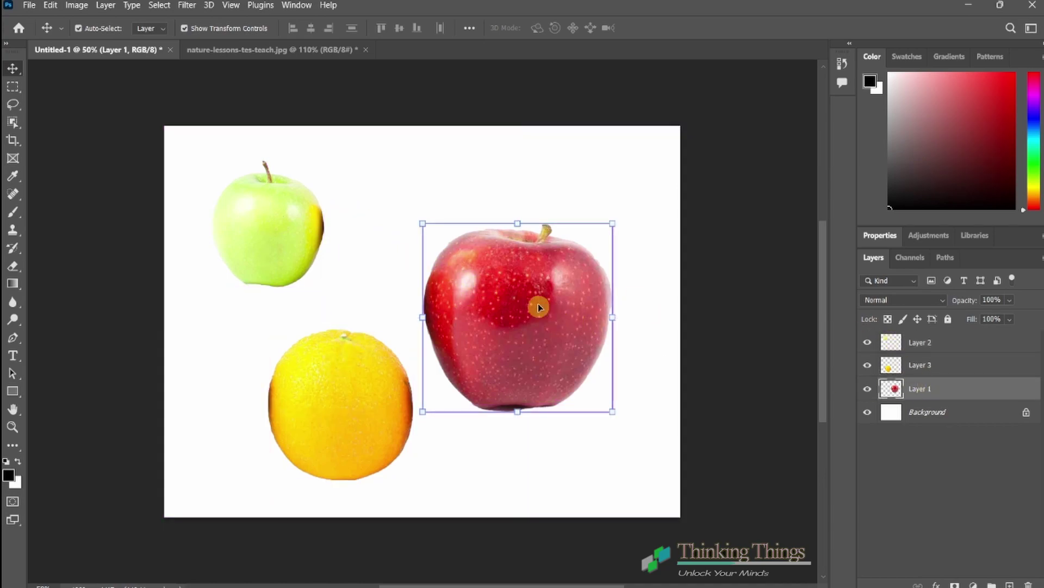
{"action": "left_click", "coordinate": [288, 235], "text": "ctrl"}
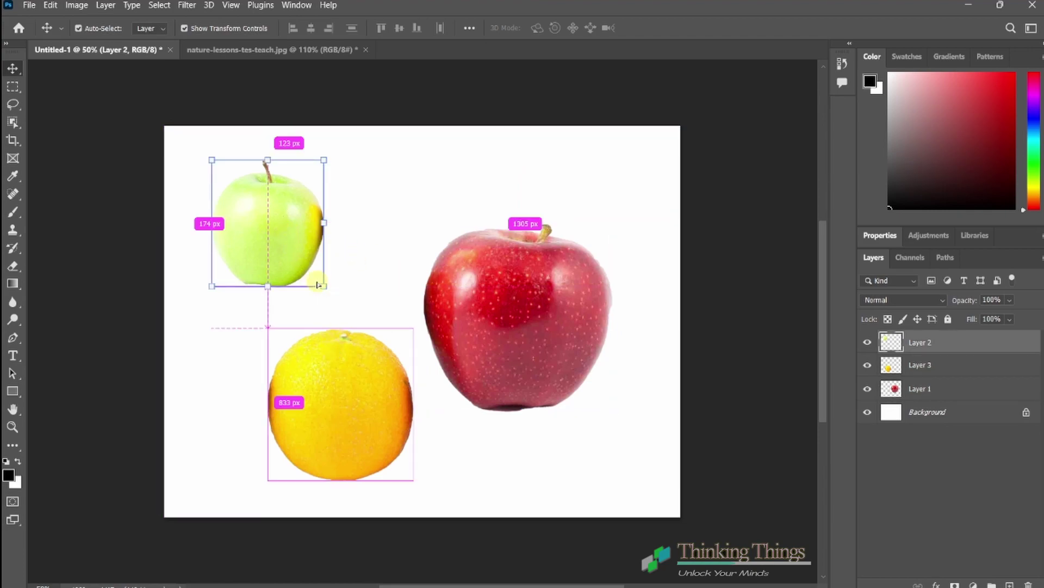
{"action": "key", "text": "ctrl"}
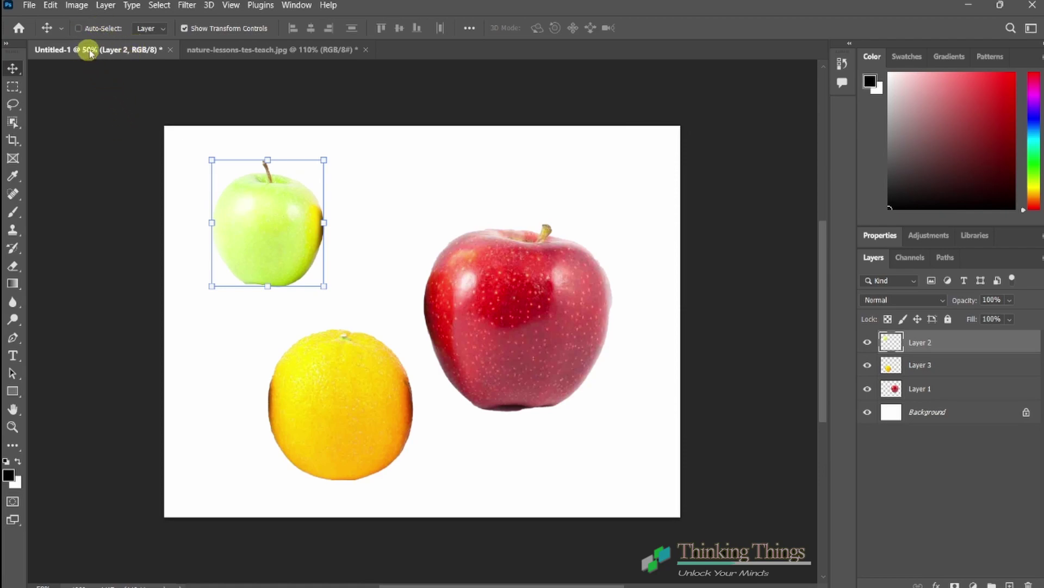
- Hold Ctrl and Alt to display the green apple's distances to the canvas edges
{"action": "key", "text": "ctrl"}
{"action": "key", "text": "alt"}
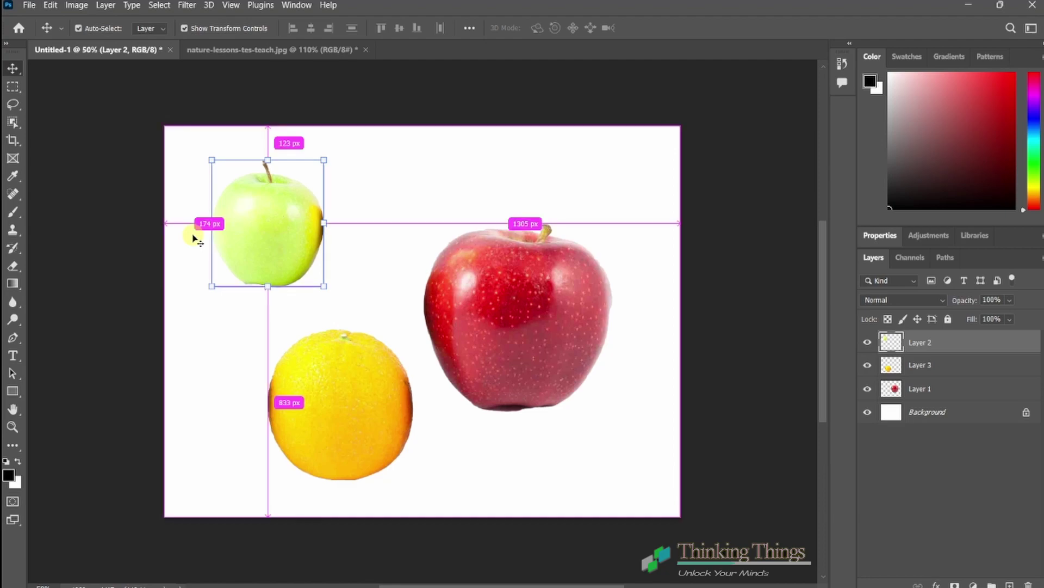
{"action": "key", "text": "alt"}
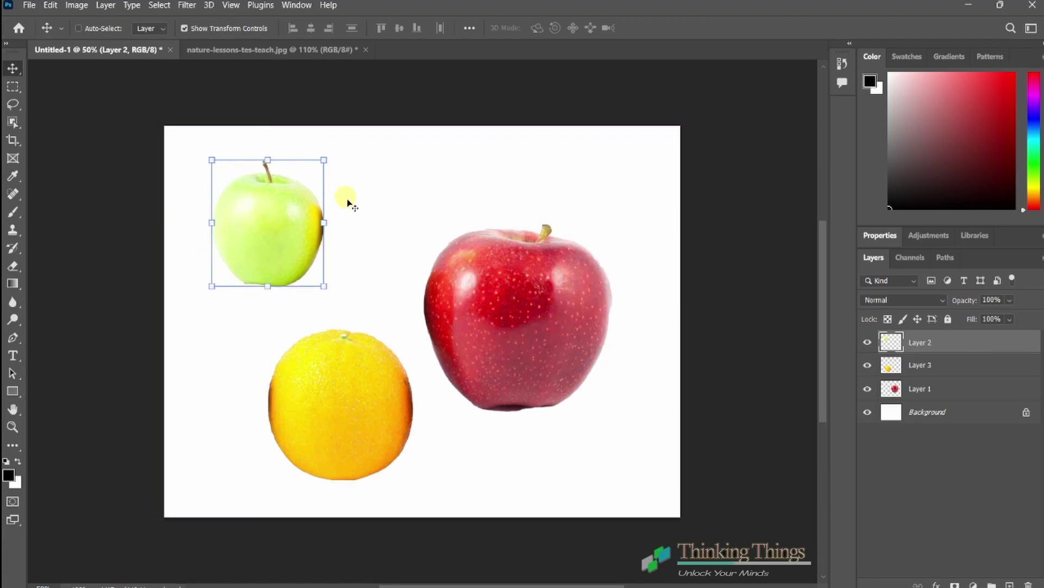
{"action": "left_click", "coordinate": [501, 276]}
- Re-enable Auto-Select and pick the fruits on the canvas, ending with the red apple's Layer 1 active
{"action": "left_click", "coordinate": [78, 28]}
{"action": "left_click", "coordinate": [504, 294]}
{"action": "left_click", "coordinate": [319, 420]}
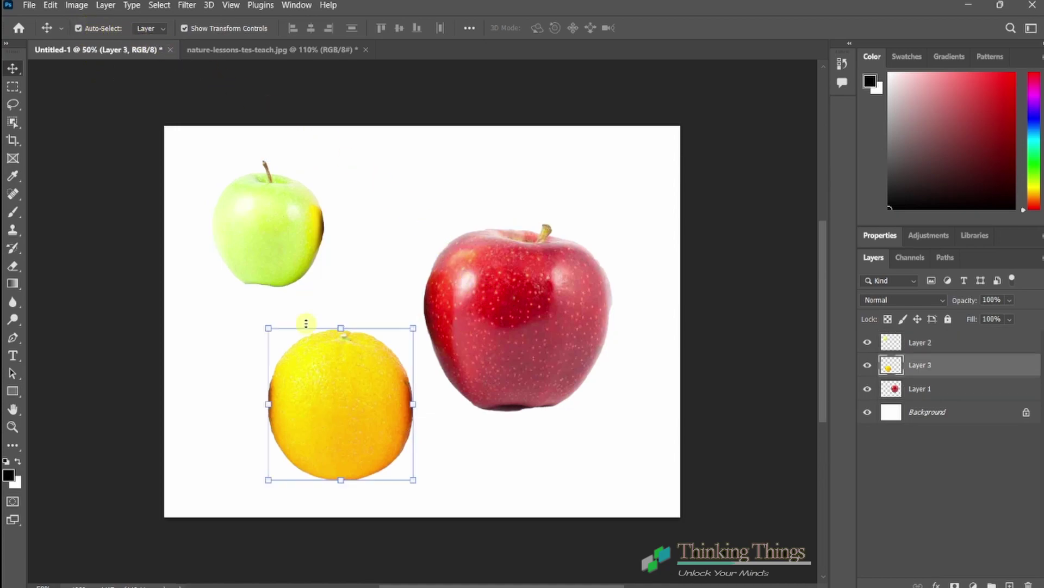
{"action": "left_click", "coordinate": [272, 244]}
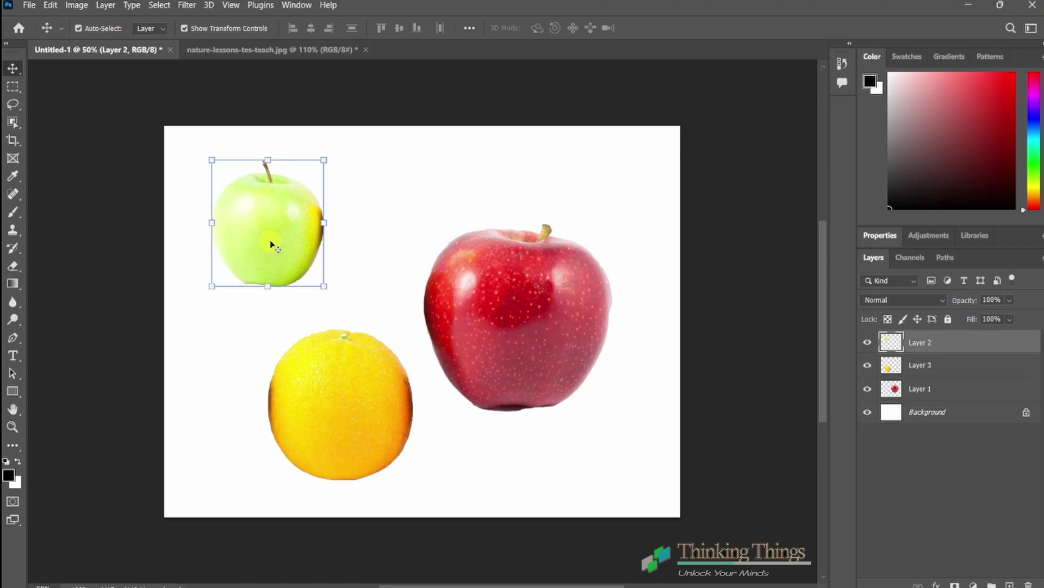
{"action": "left_click", "coordinate": [534, 307]}
{"action": "left_click", "coordinate": [380, 401]}
{"action": "key", "text": "alt+bracketleft"}
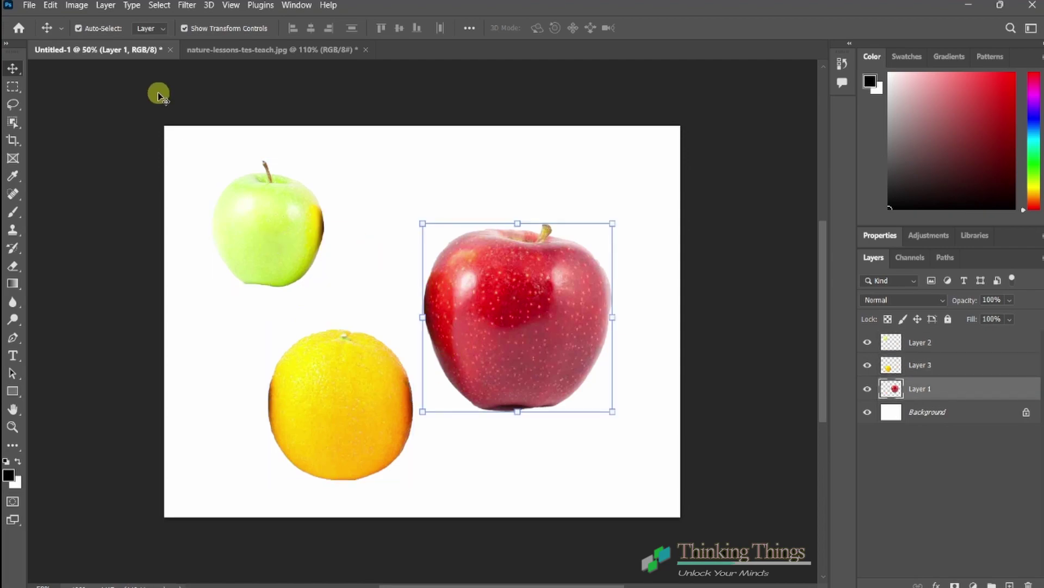